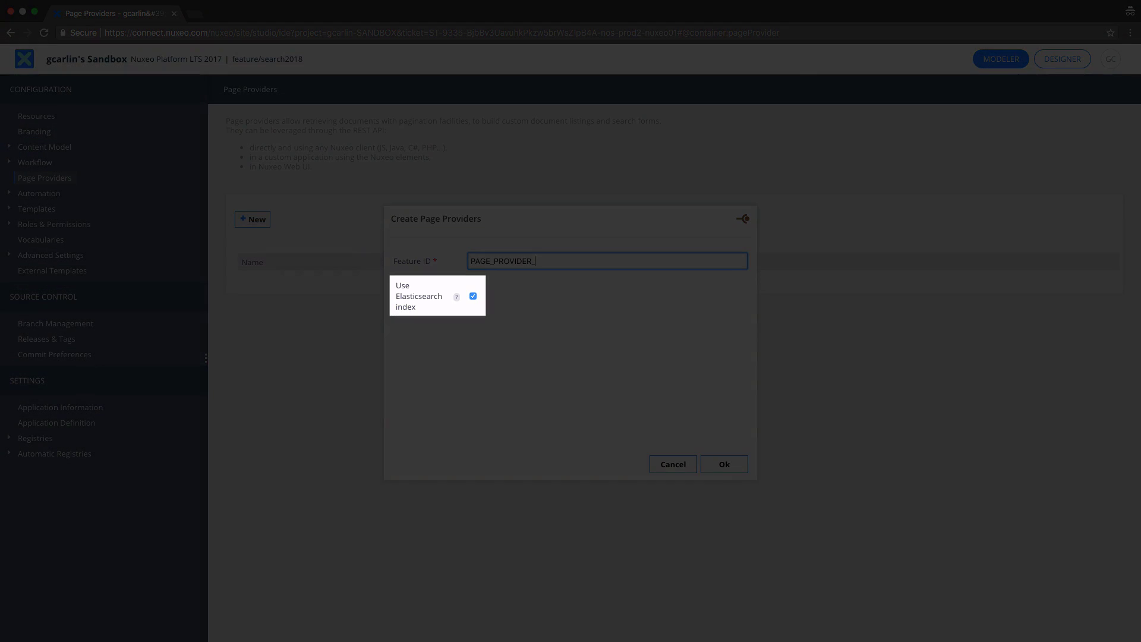
Create the page provider with the feature ID PAGE_PROVIDER_INVOICE.
type("INVOICE")
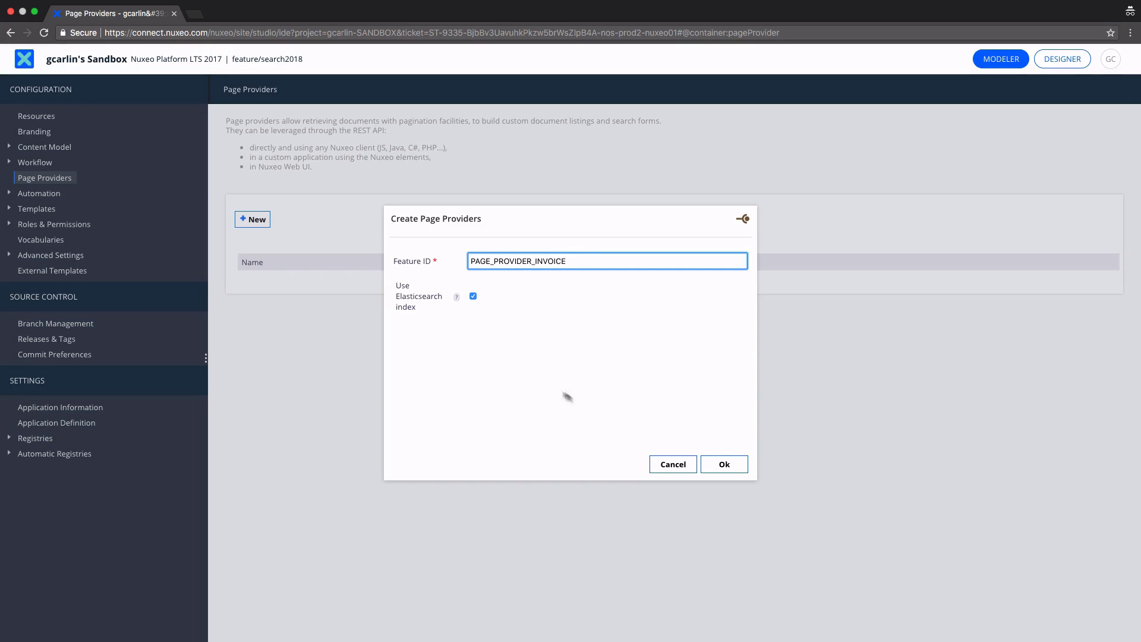
left_click(707, 464)
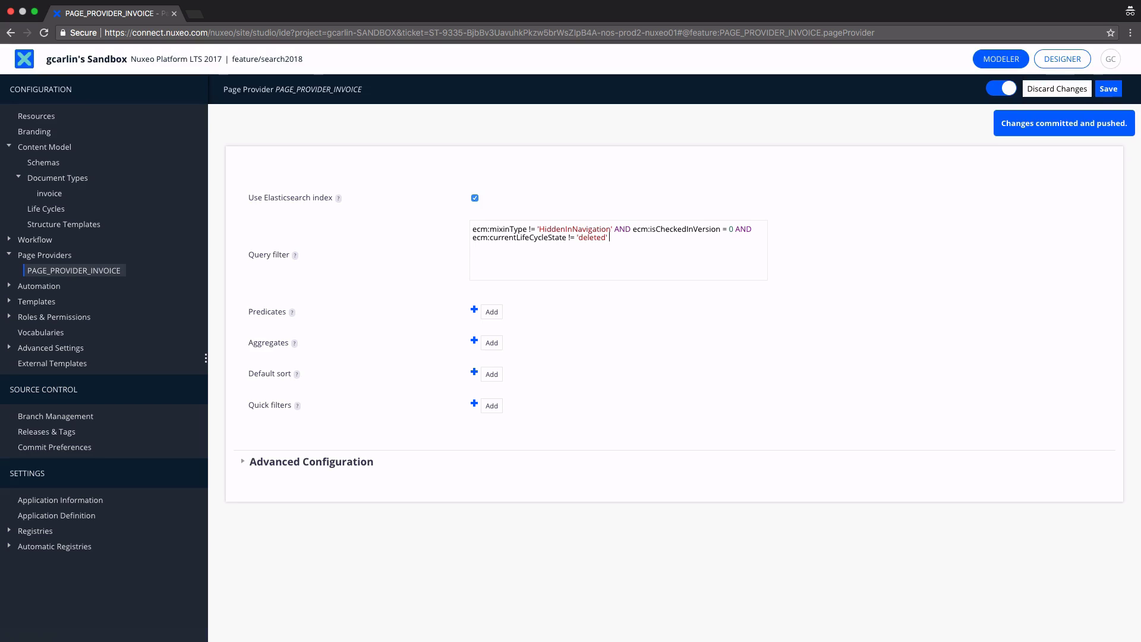
Extend the query filter with the condition AND ecm:primaryType = 'invoice'.
type("AND ecm:pr")
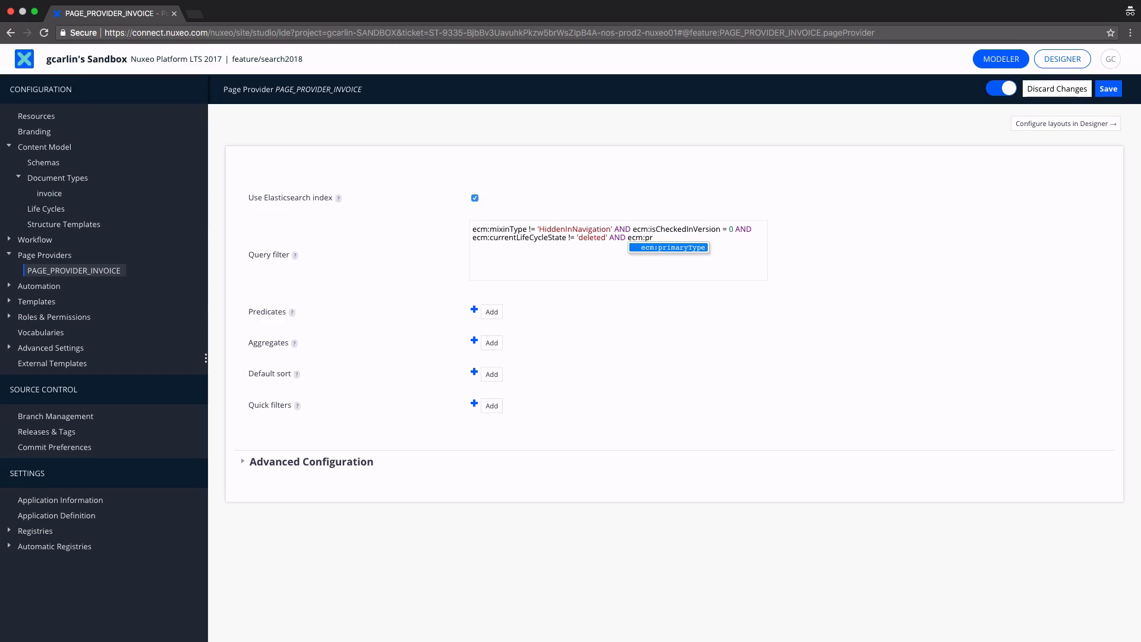
left_click(661, 248)
type("=")
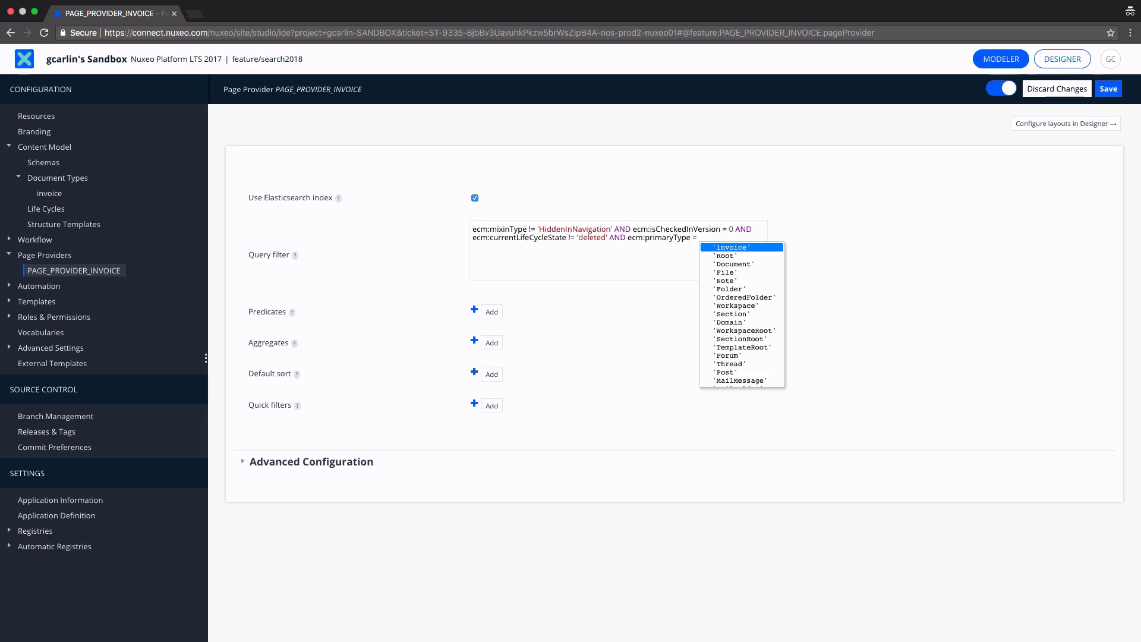
key("Return")
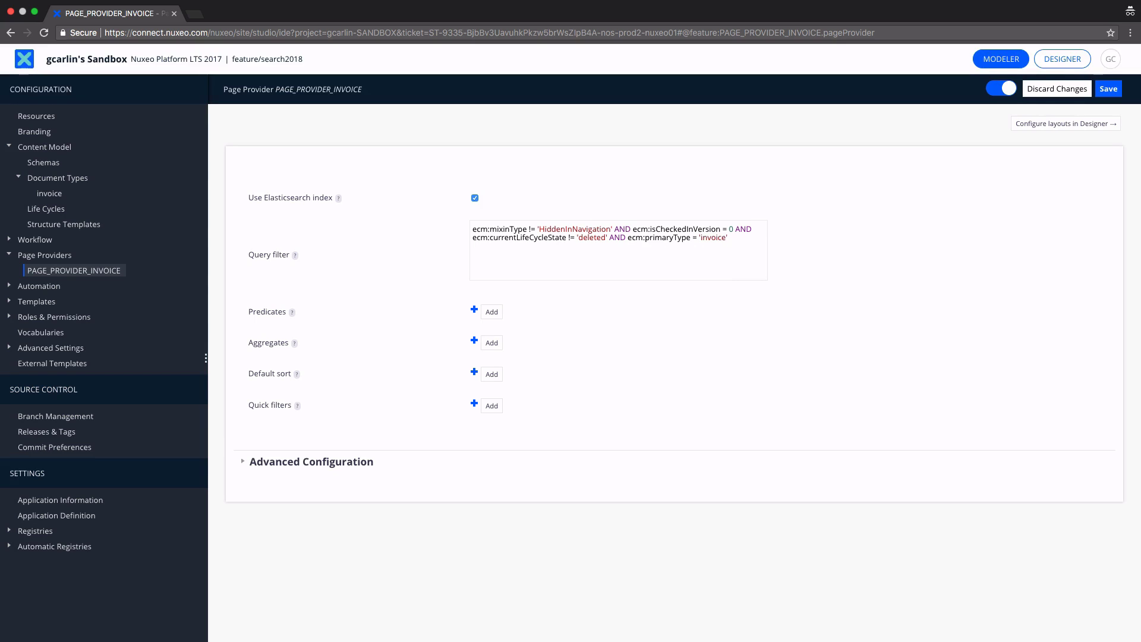
key("ctrl+shift+u")
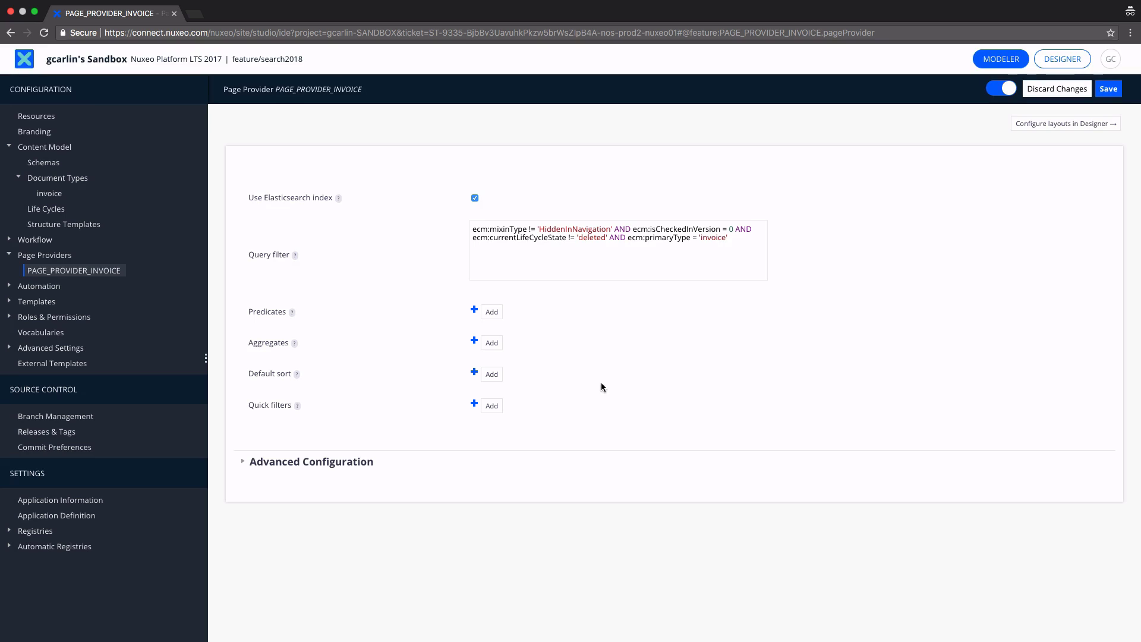
Add a predicate bound to invoice:invoiceNumber, and set the operator of the invoice:paymentDate predicate to BETWEEN.
left_click(491, 312)
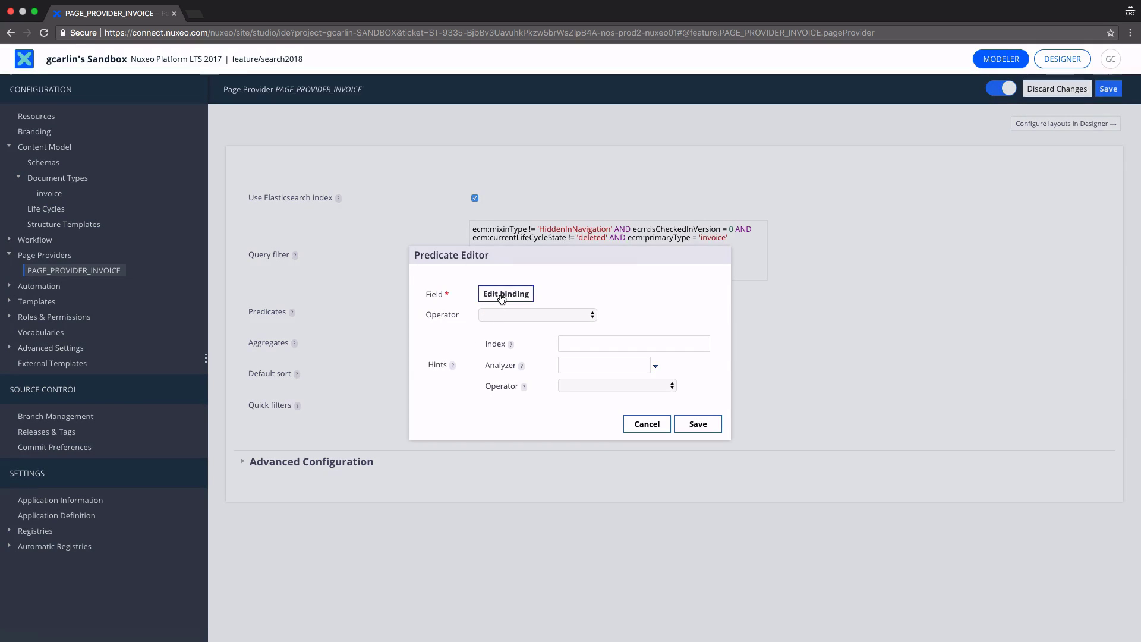
left_click(502, 297)
left_click(508, 233)
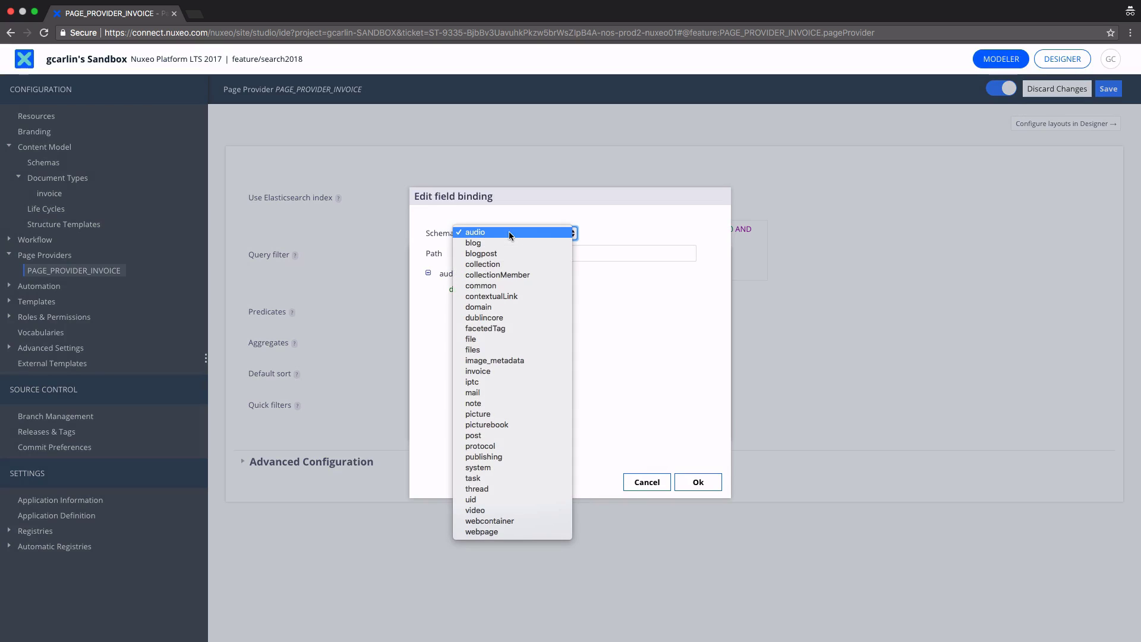
left_click(491, 372)
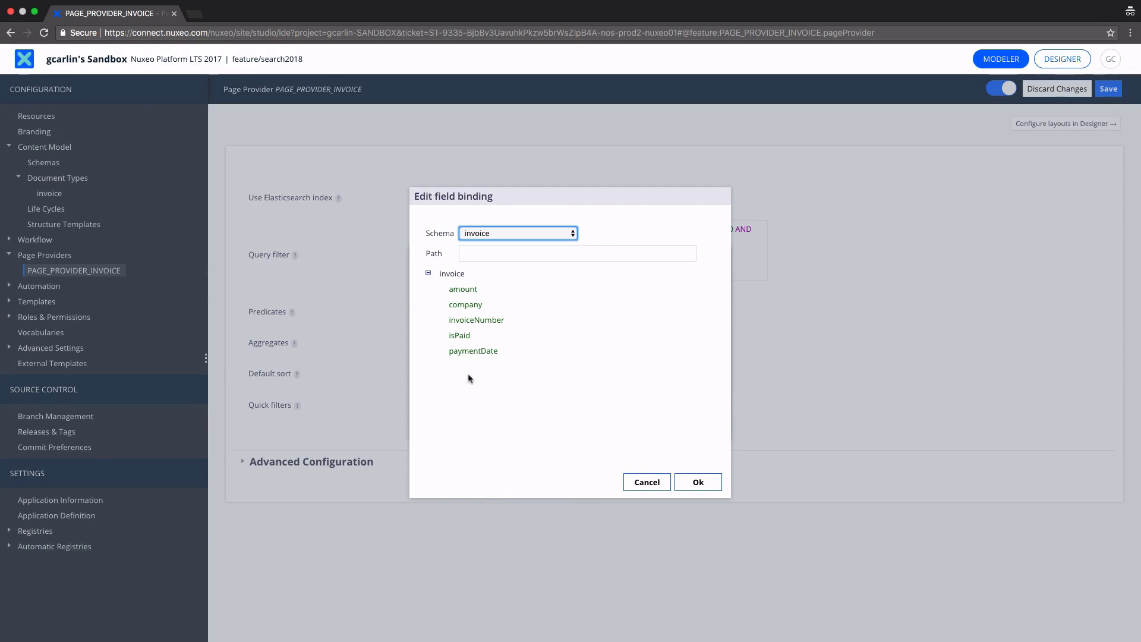
left_click(476, 321)
left_click(688, 478)
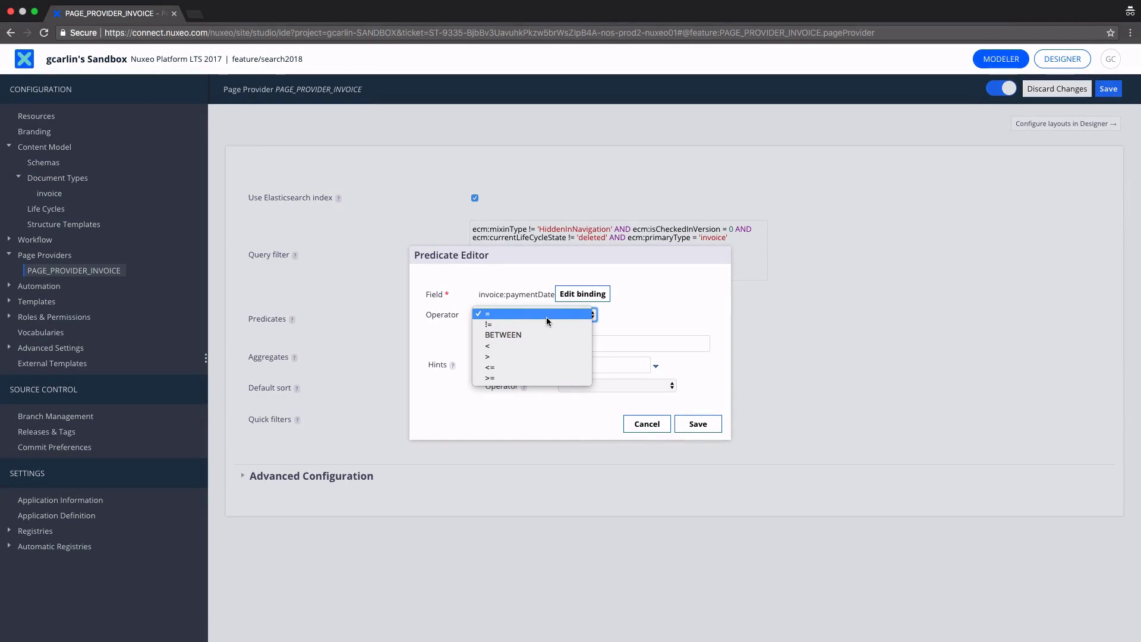
left_click(546, 334)
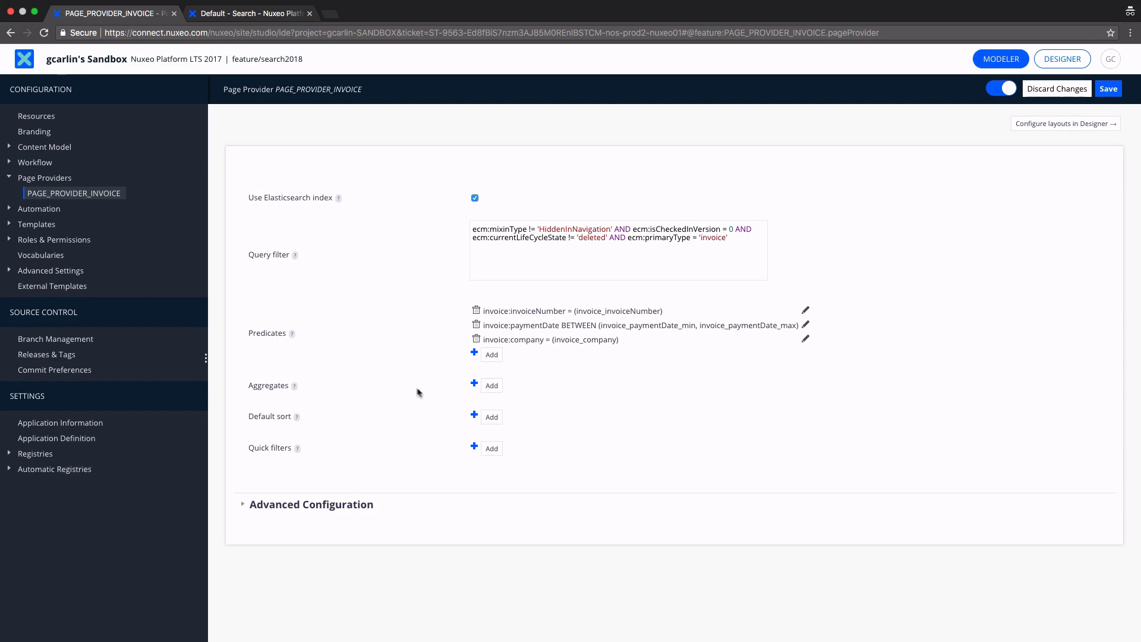
Start a new aggregate and view the available aggregate types.
left_click(491, 388)
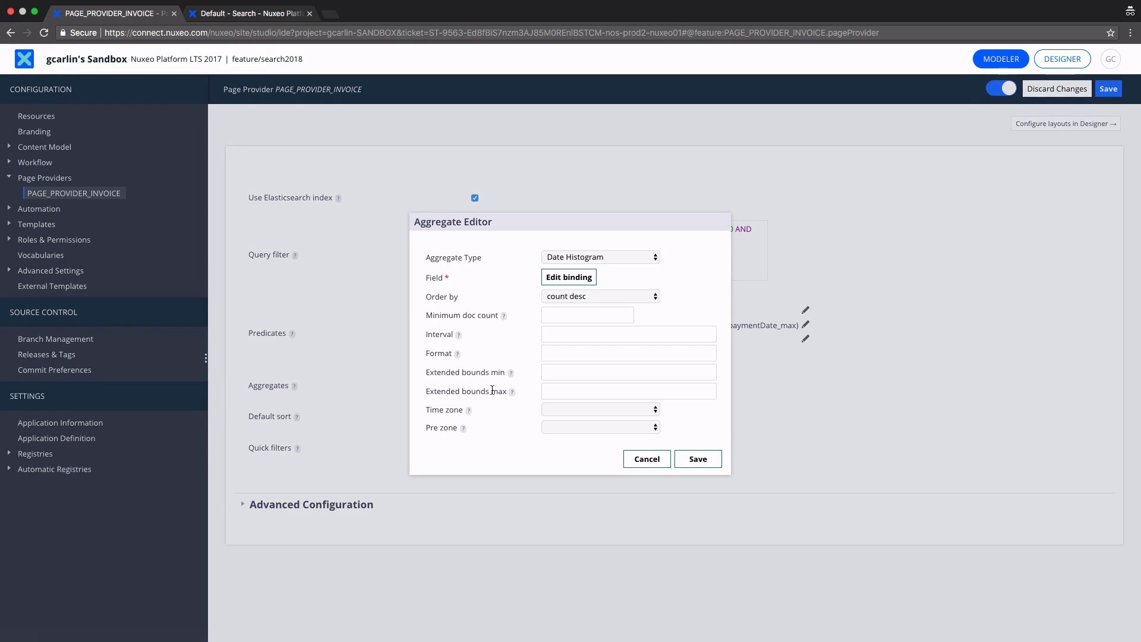
left_click(608, 260)
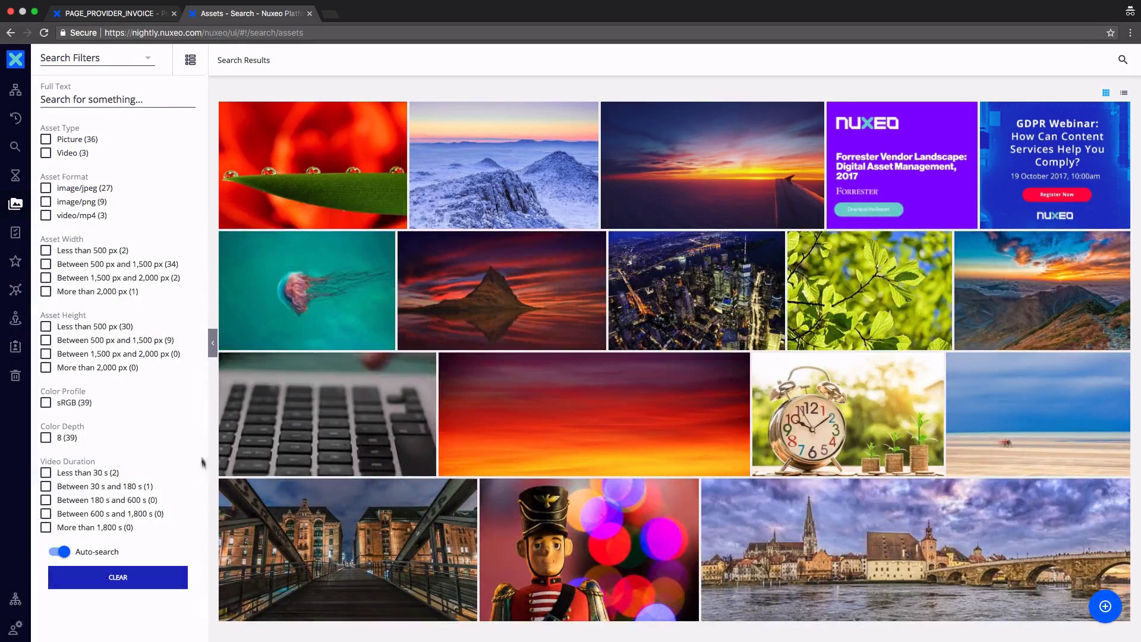
In the Nuxeo assets search, filter by asset type Video and asset width between 1,500 px and 2,000 px.
left_click(47, 154)
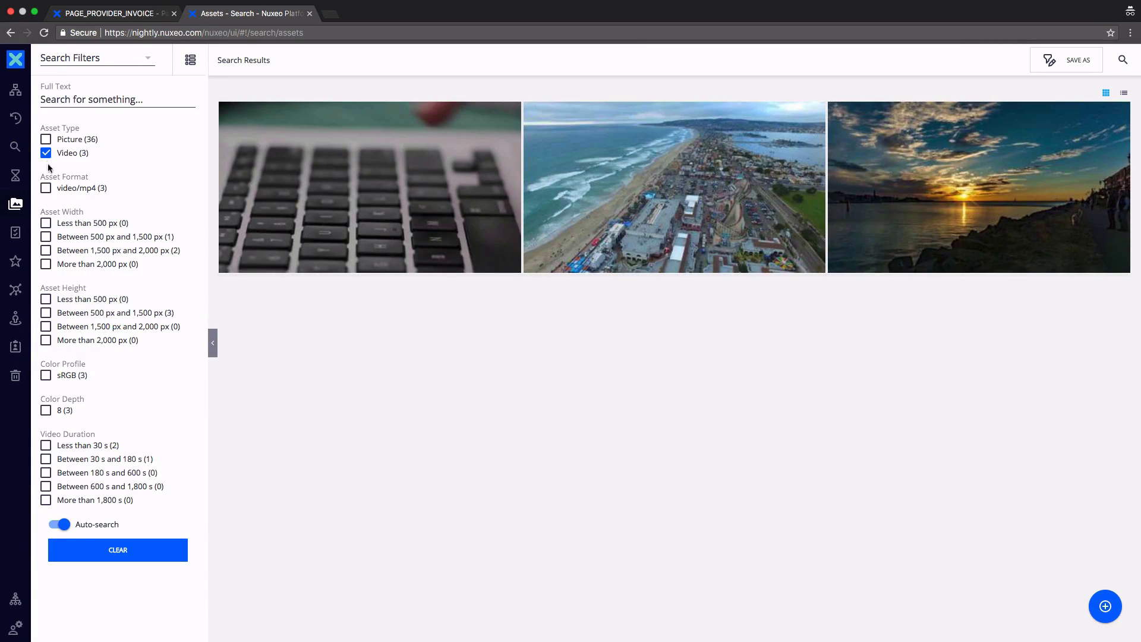
left_click(49, 252)
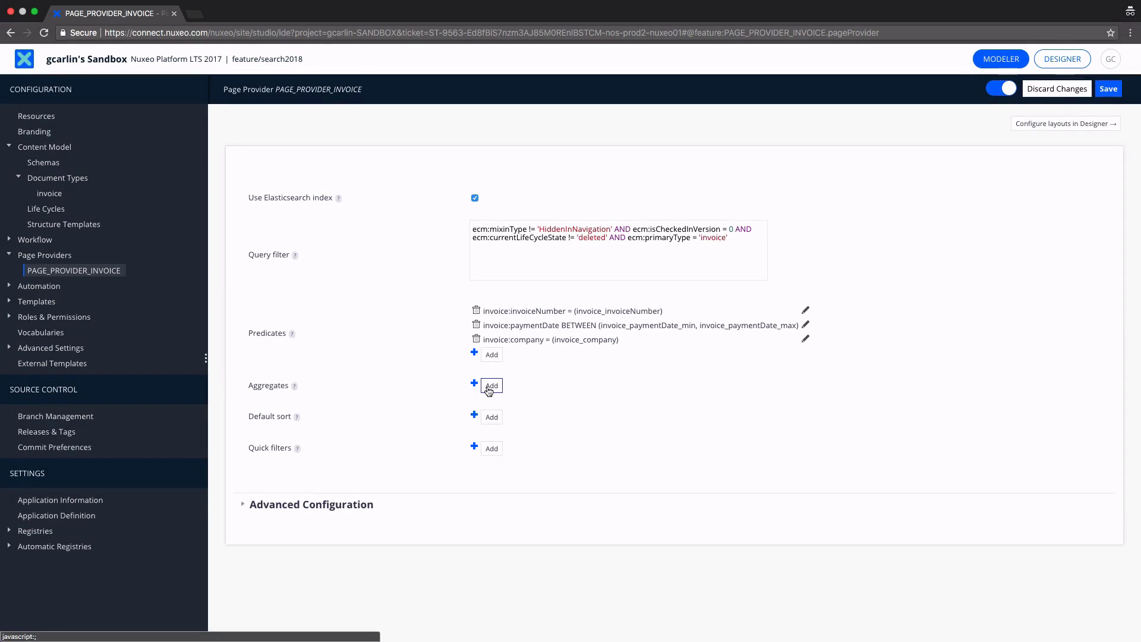
Add a Date Range aggregate to the invoice page provider, bound to invoice:dueDate with the format "MM-yyyy".
left_click(490, 387)
left_click(552, 257)
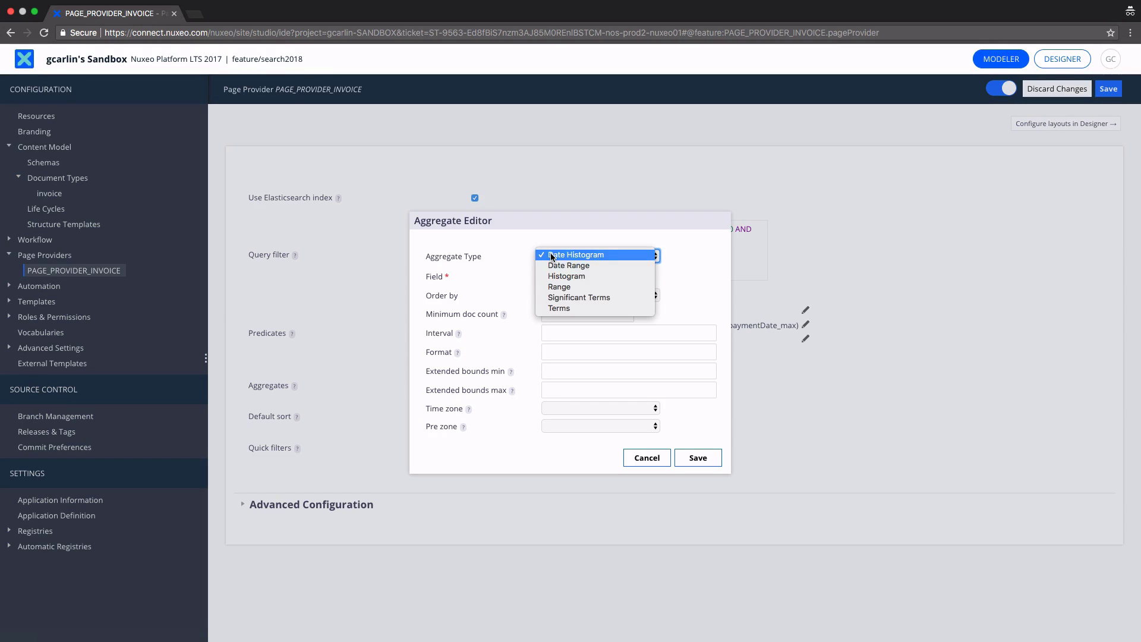
left_click(550, 265)
left_click(546, 276)
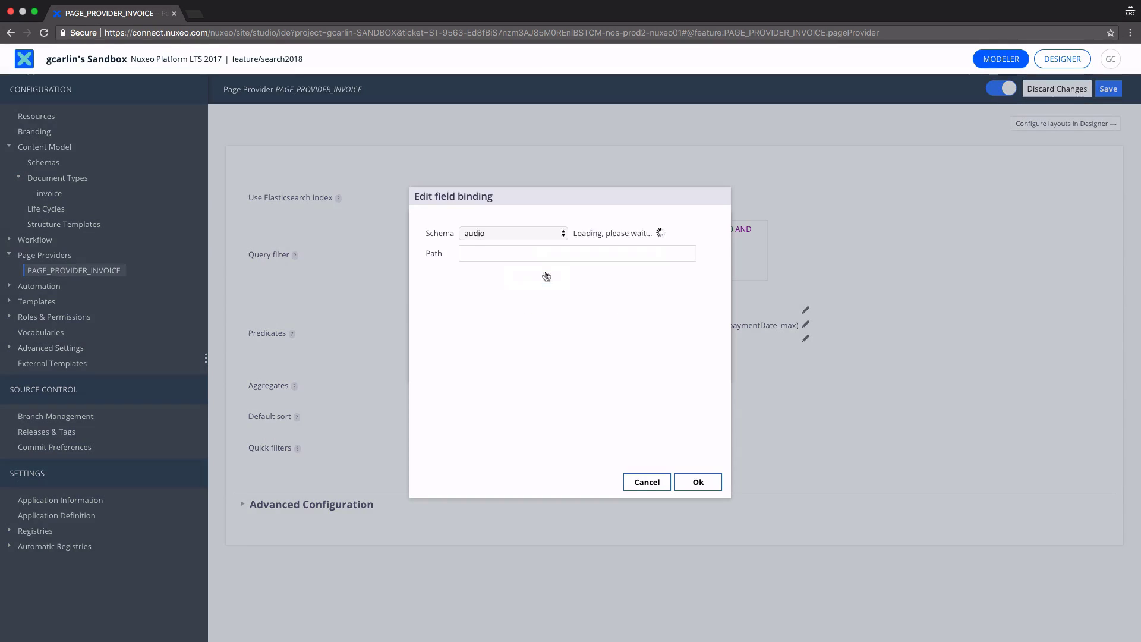
left_click(475, 234)
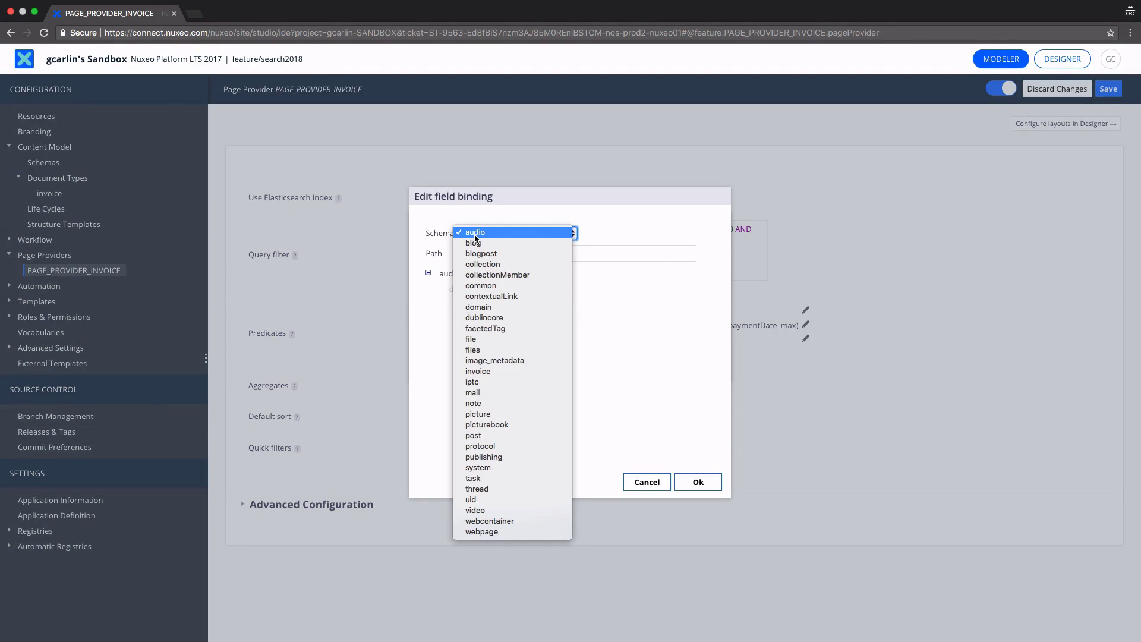
left_click(481, 370)
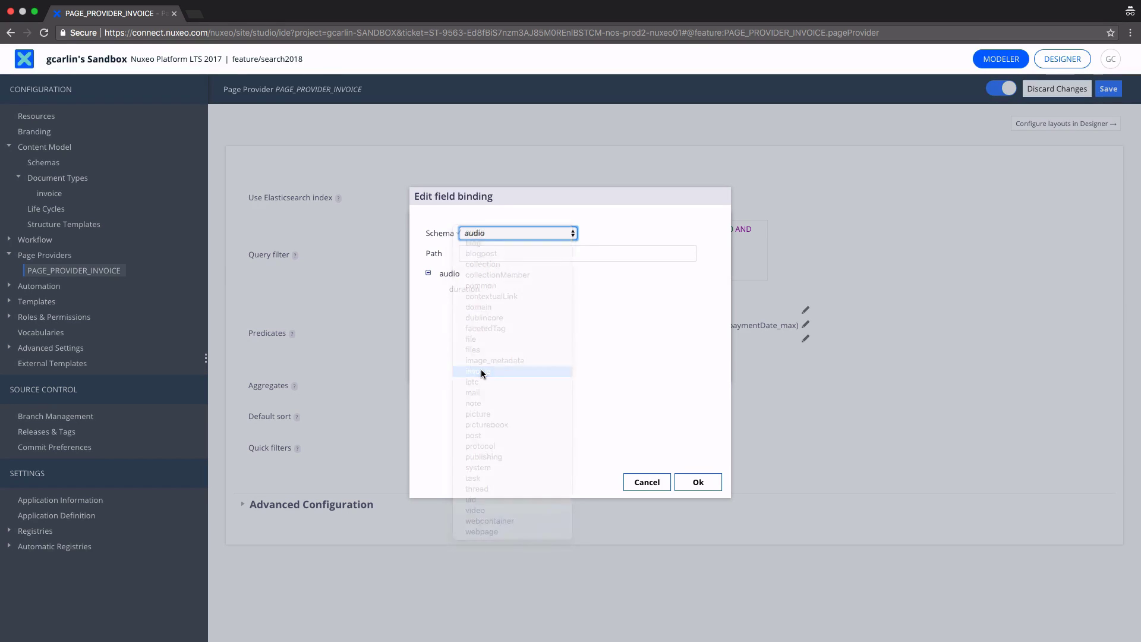
left_click(471, 368)
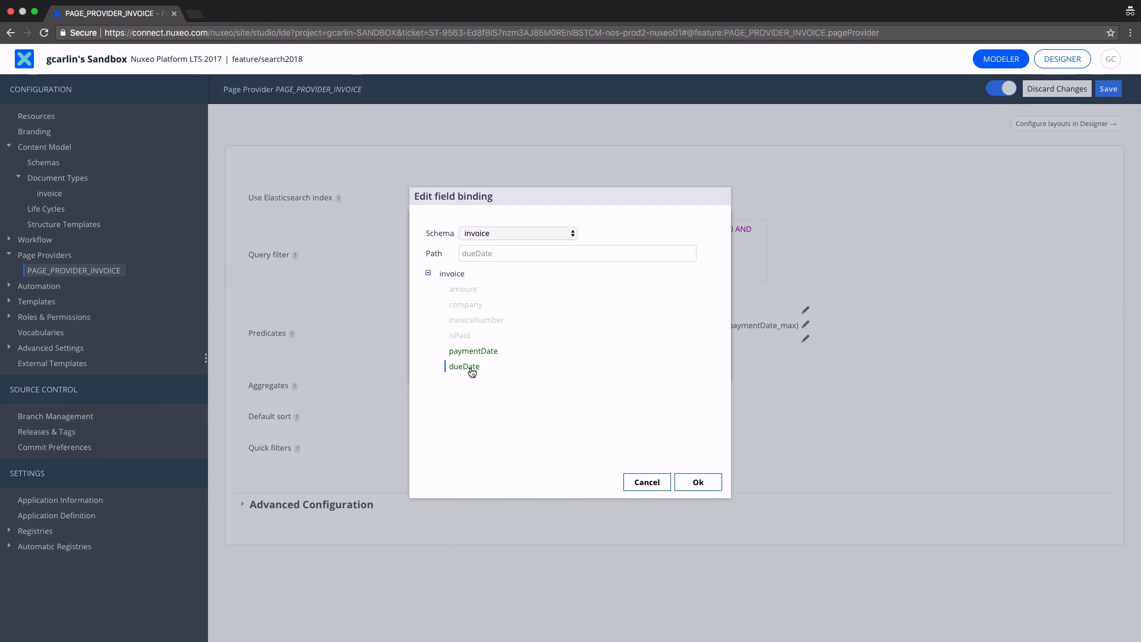
left_click(695, 482)
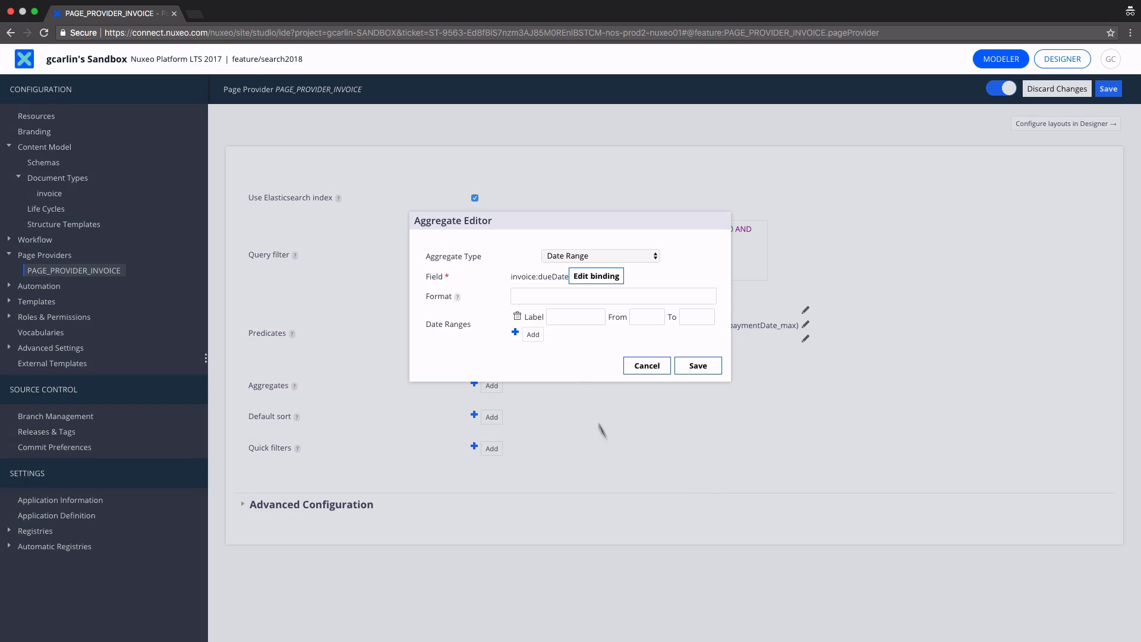
left_click(546, 298)
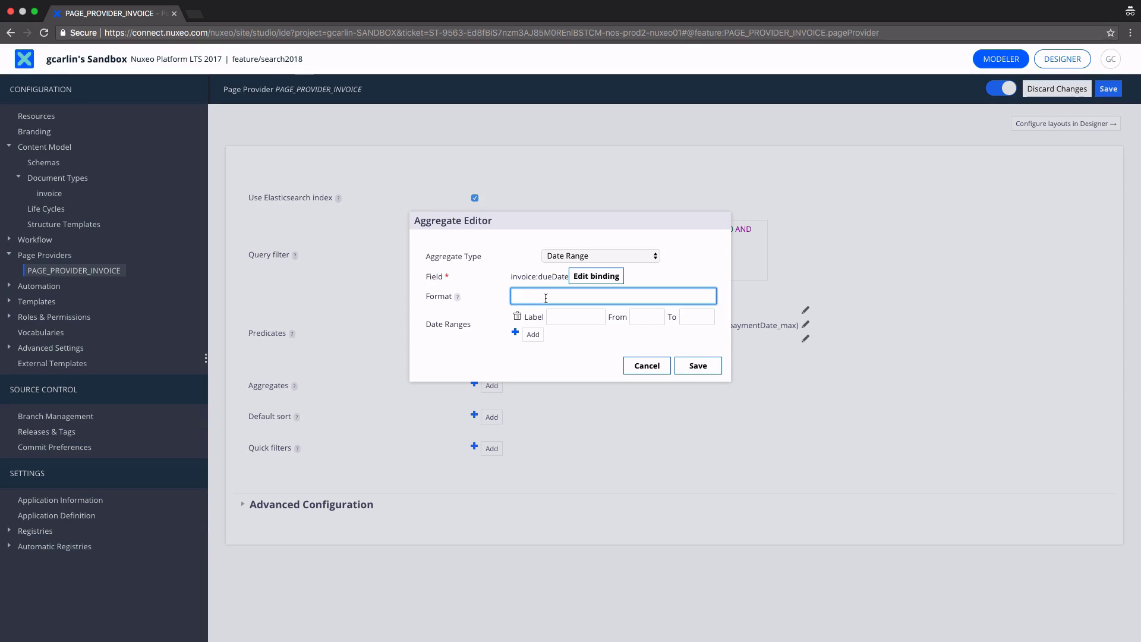
type("\"MM-yyyy\"")
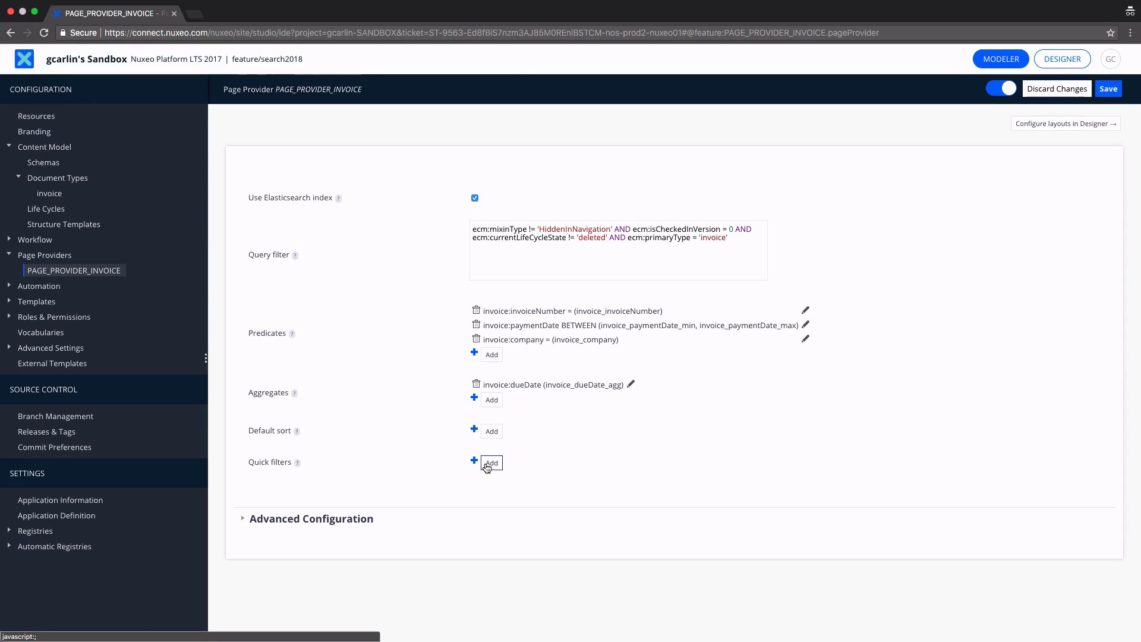
Add a quick filter named Paid with the clause invoice:isPaid = true.
left_click(491, 463)
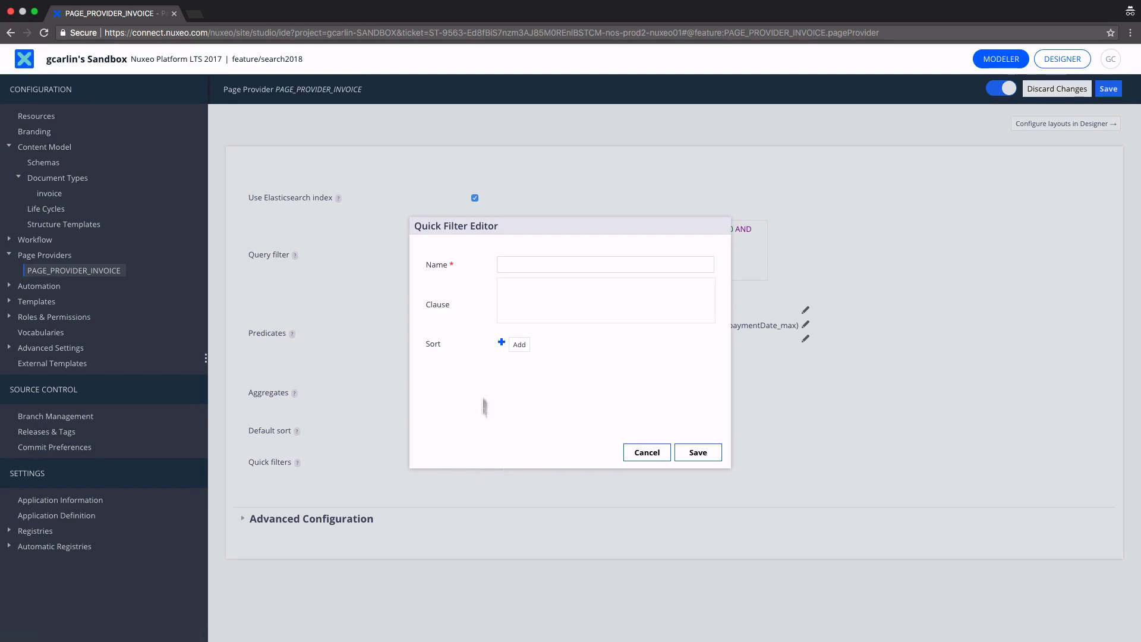
left_click(515, 266)
type("Pai")
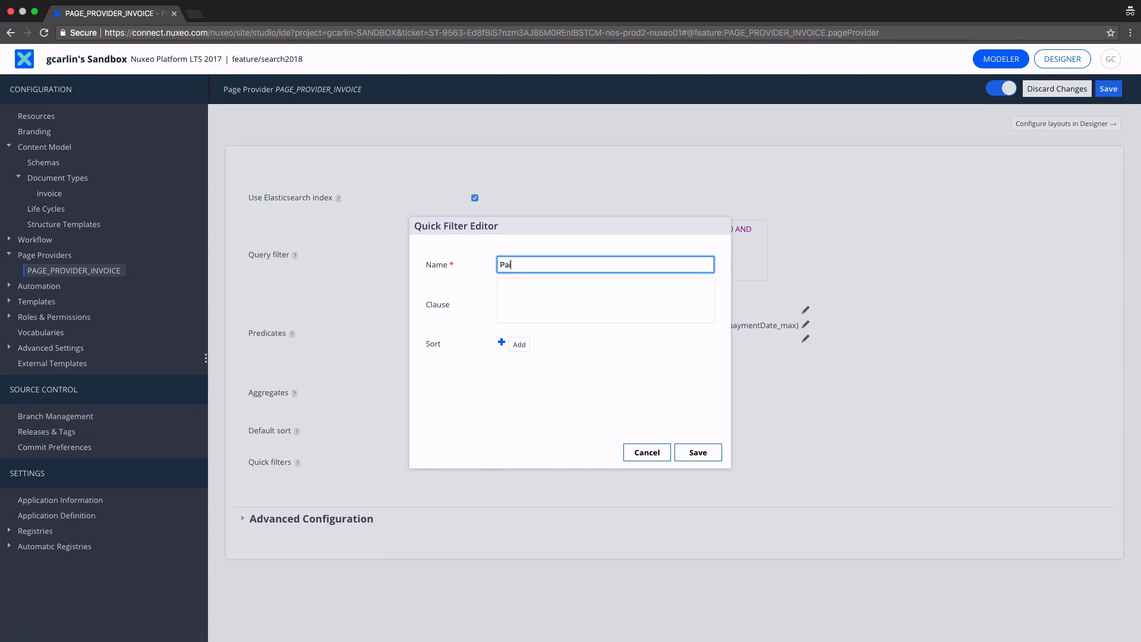
type("d")
left_click(515, 312)
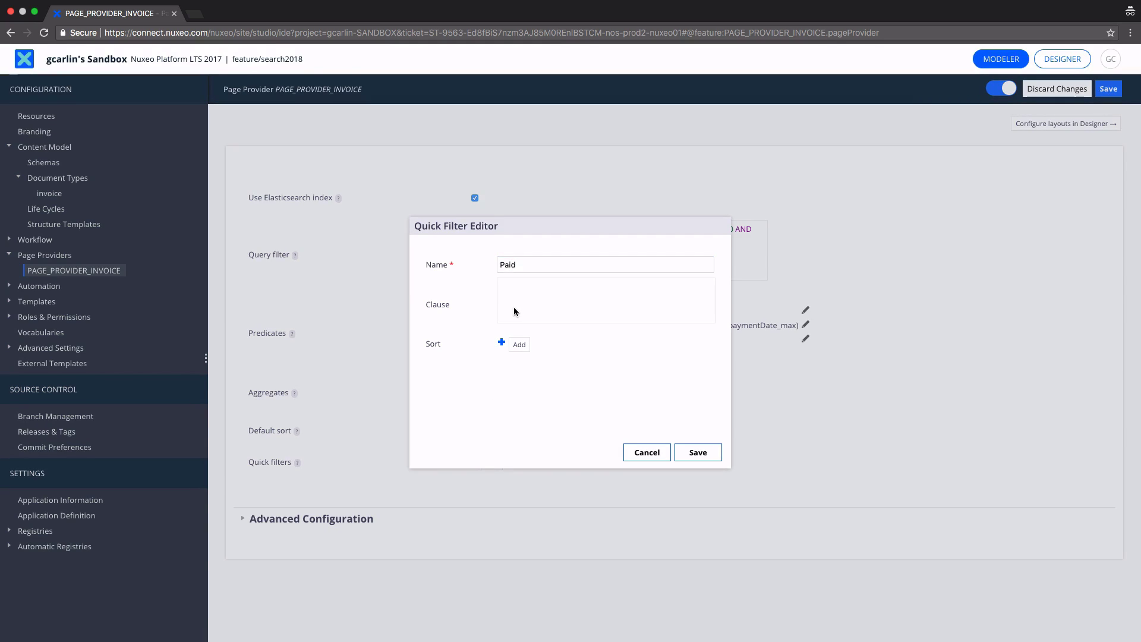
type("invoice:isPaid = true")
left_click(698, 453)
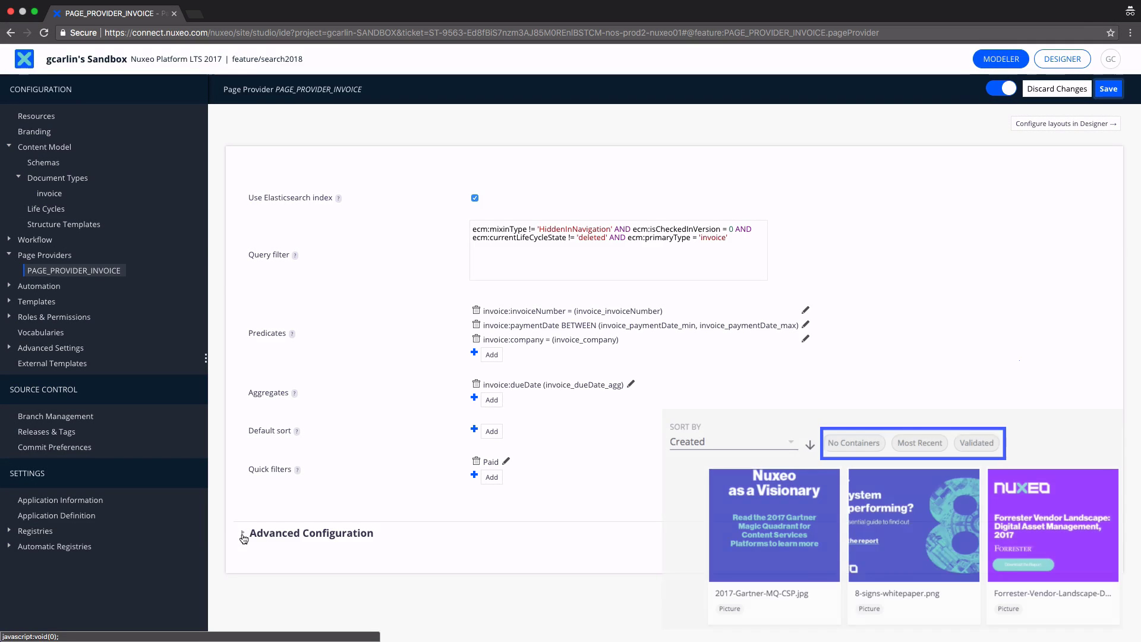
Expand the page provider's Advanced Configuration section to view its options.
left_click(242, 534)
scroll(243, 537, "down", 5)
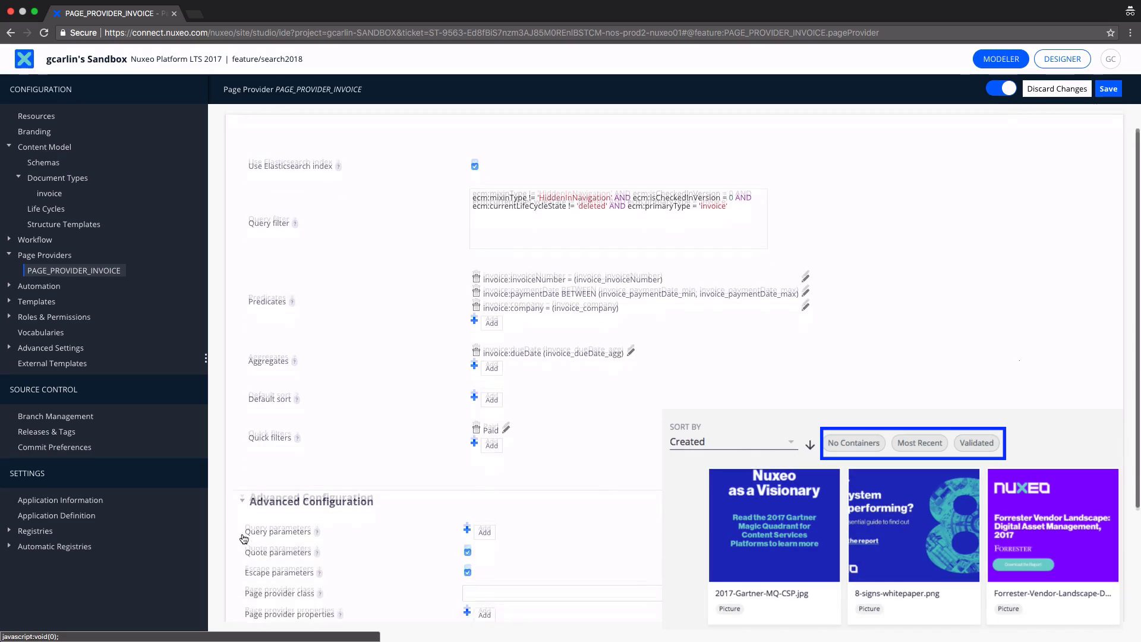